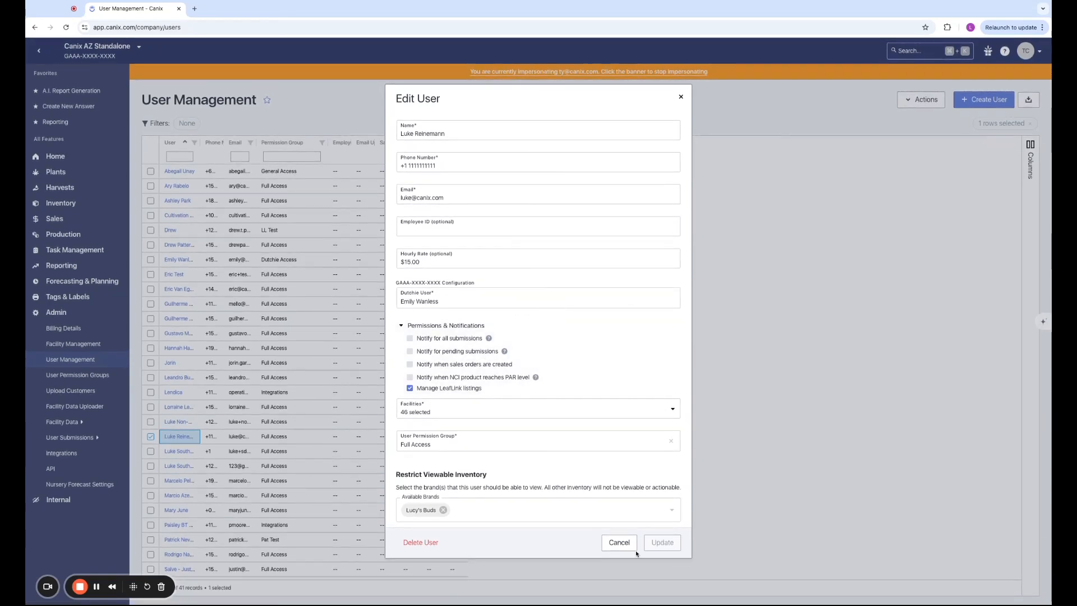
# Close the user editor without changes and stop impersonating the other account
pyautogui.click(617, 544)
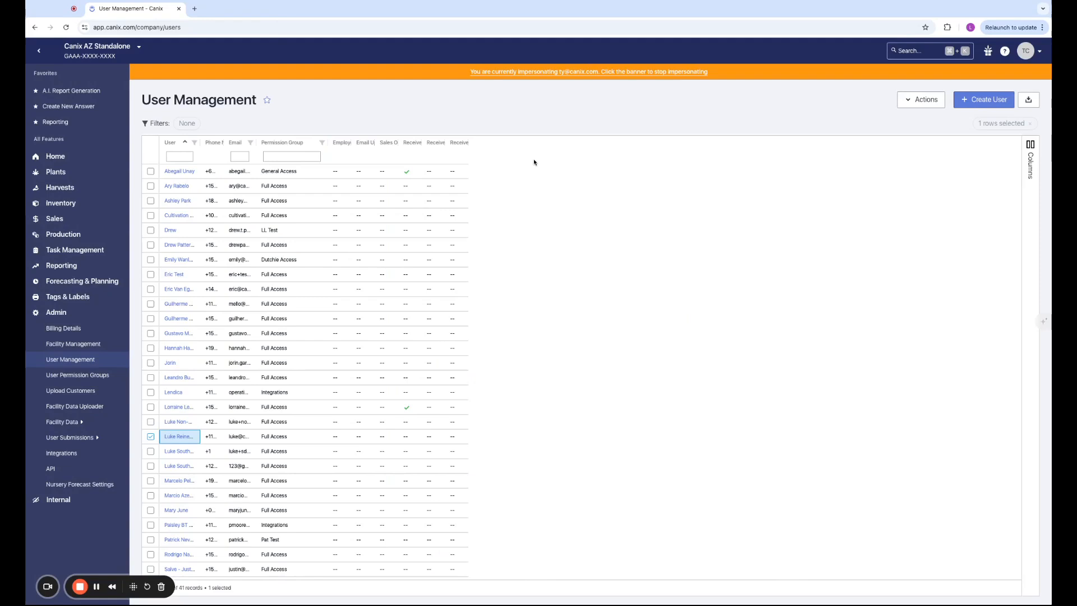
pyautogui.click(549, 77)
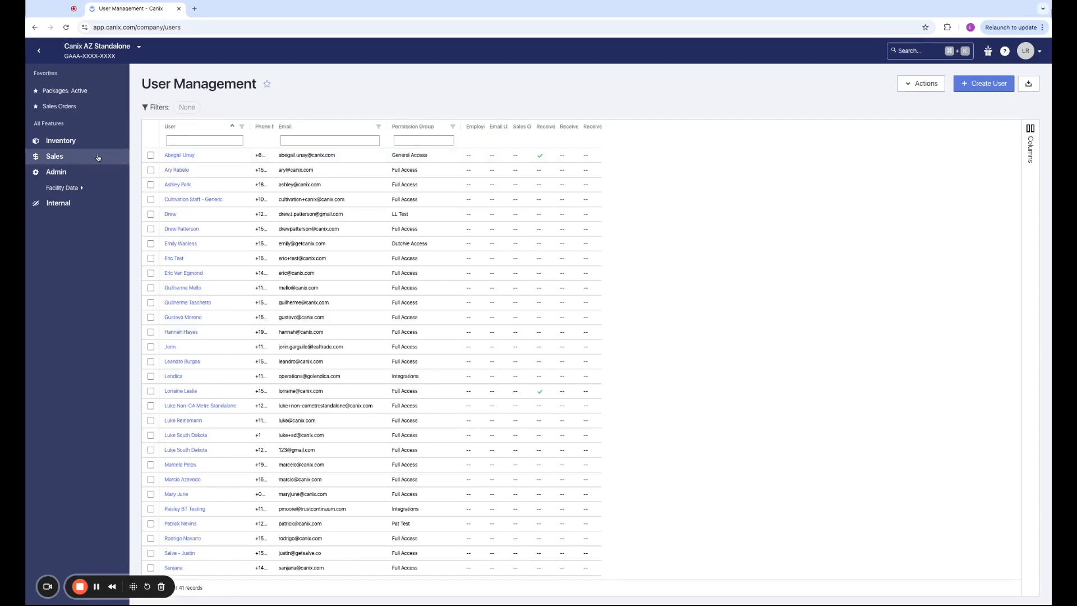
# Open the list of active packages in the inventory
pyautogui.click(79, 144)
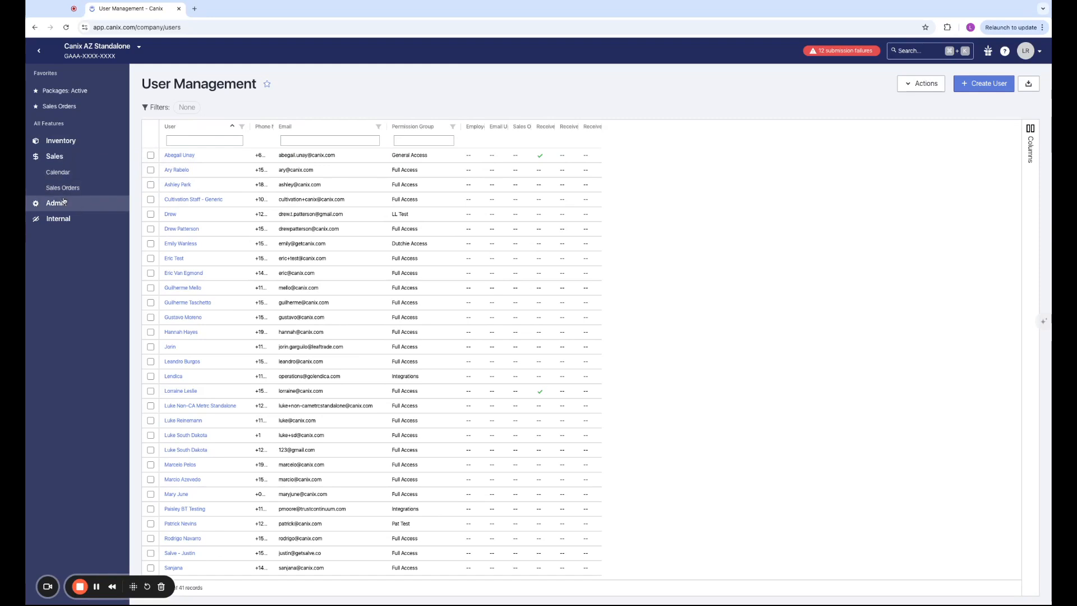
pyautogui.click(82, 156)
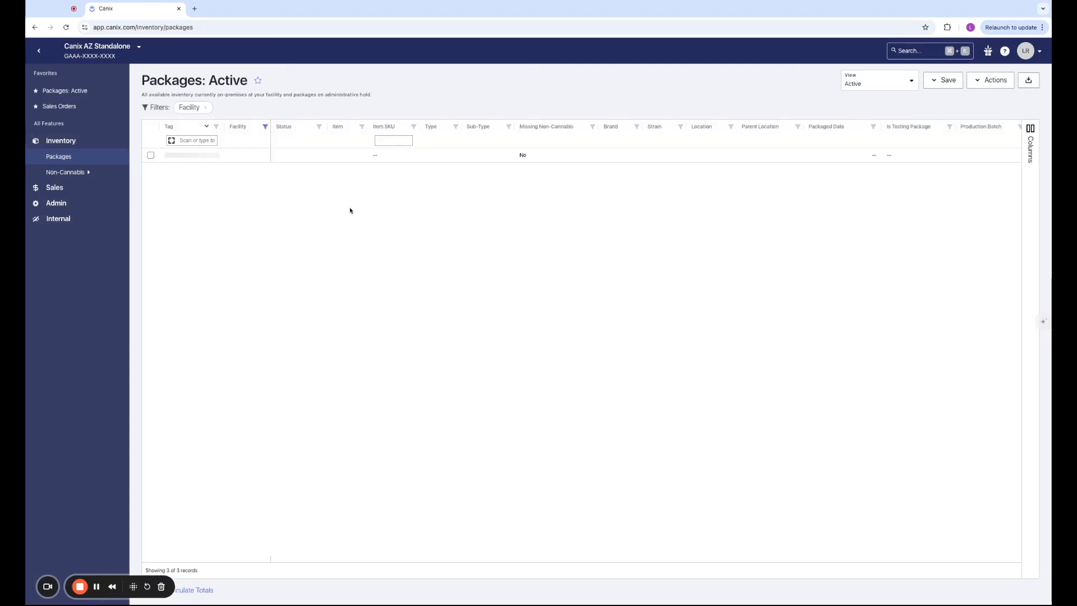
pyautogui.tripleClick(209, 571)
pyautogui.click(271, 449)
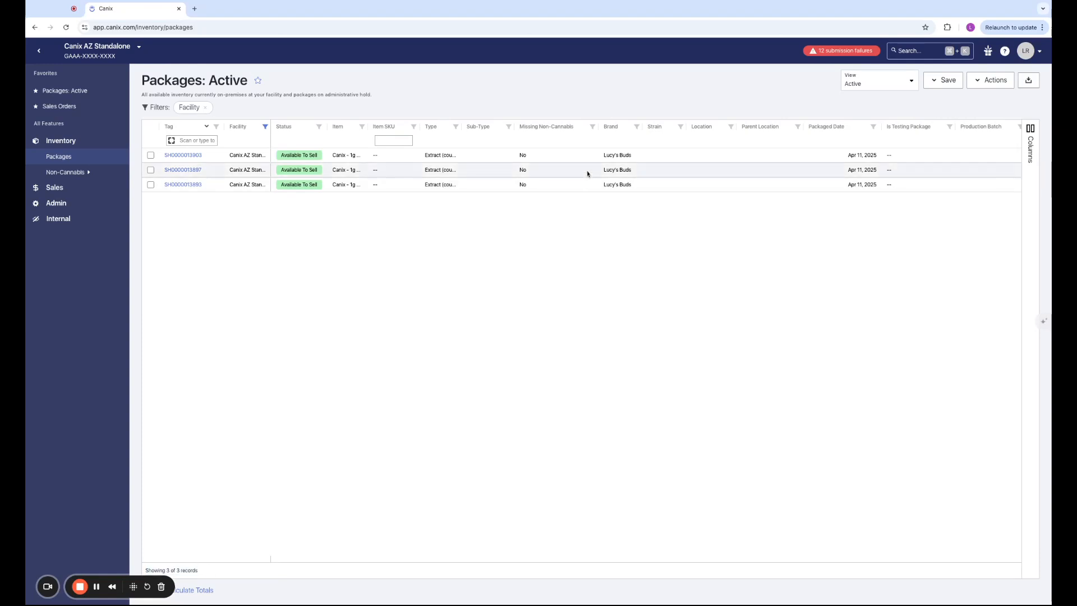
# Highlight the Brand values of the listed packages and fit the Item column to its full item names
pyautogui.moveTo(612, 155); pyautogui.dragTo(605, 226)
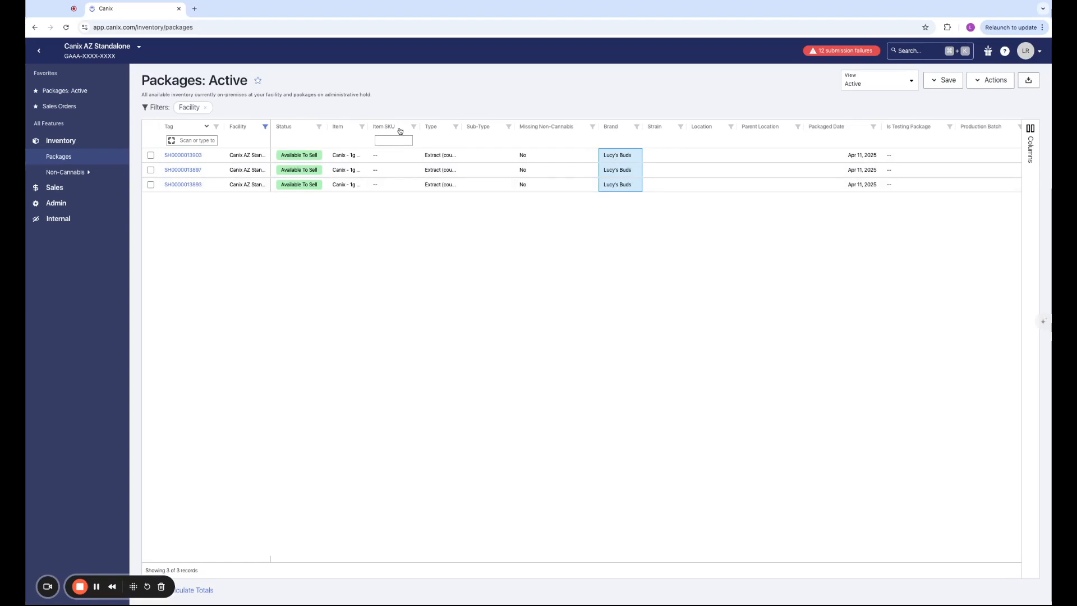
pyautogui.doubleClick(366, 126)
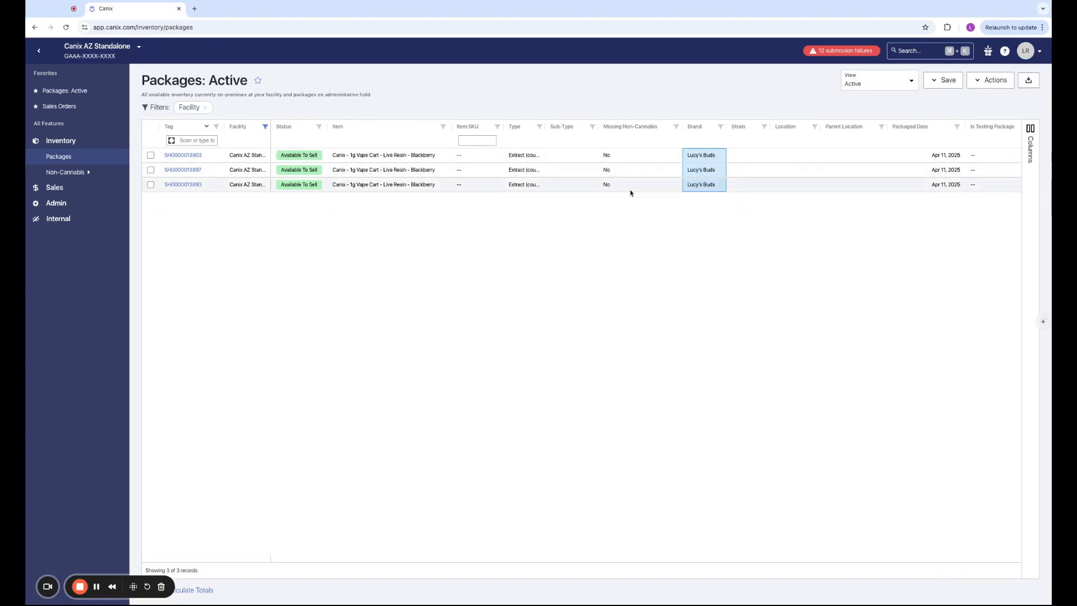
pyautogui.click(709, 155)
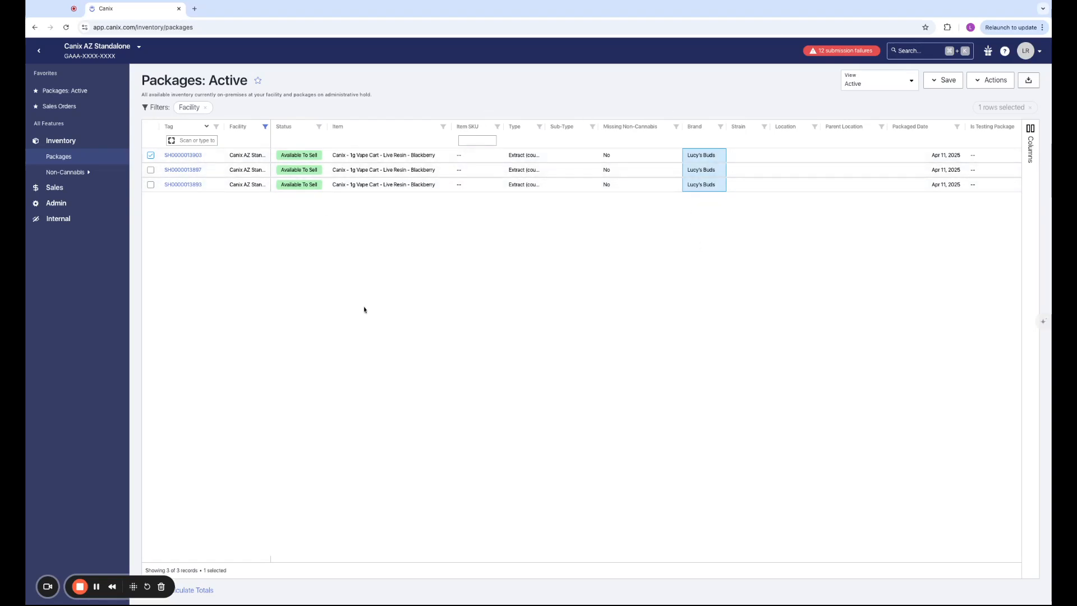
# Open the non-cannabis inventory and clear the name filter from its product list
pyautogui.moveTo(88, 172)
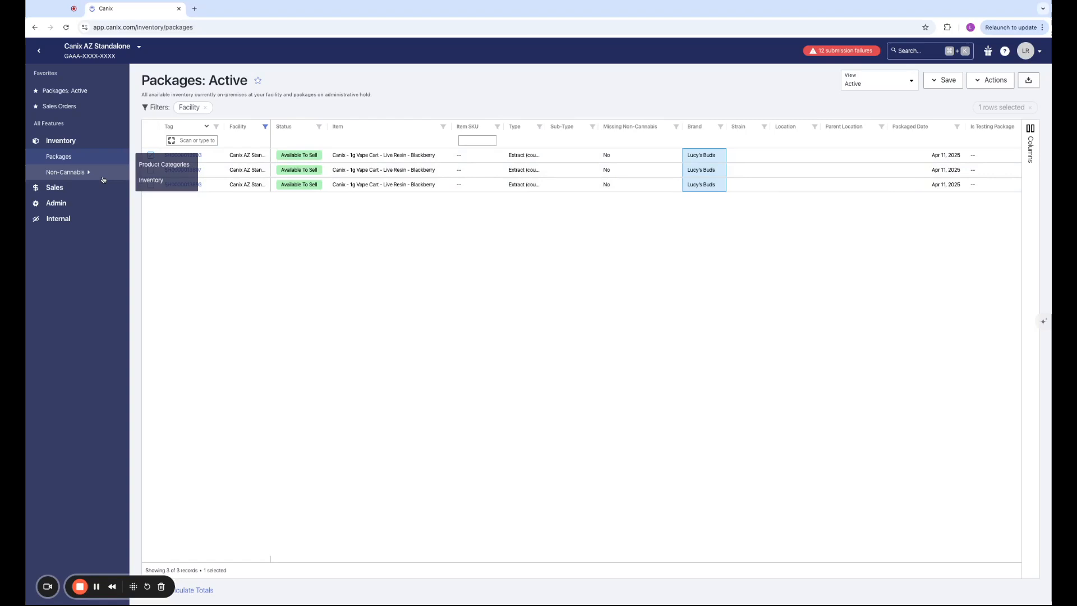
pyautogui.click(170, 178)
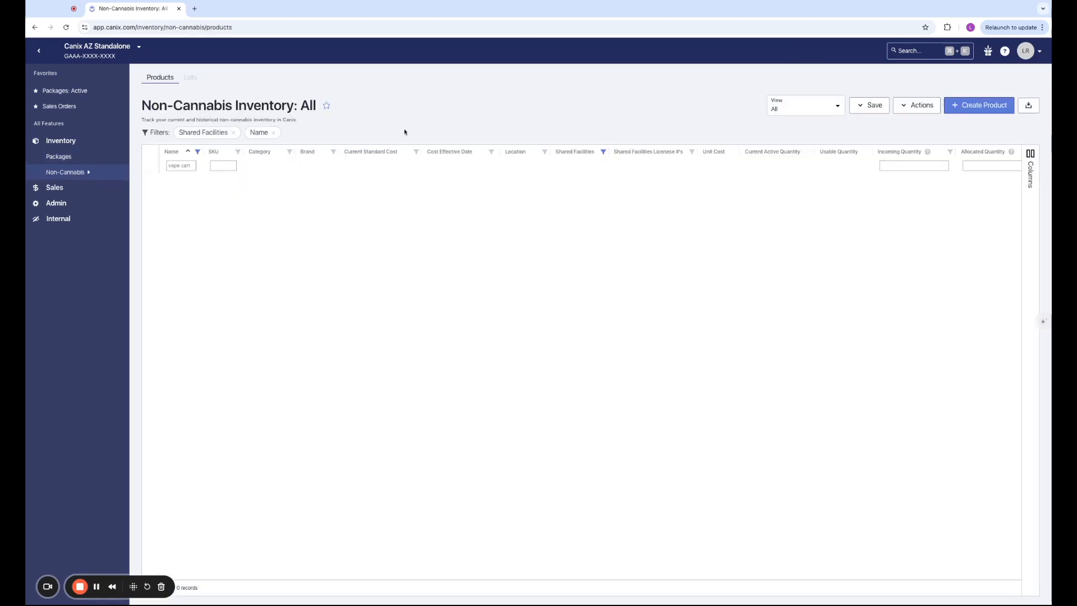
pyautogui.tripleClick(184, 167)
pyautogui.press('BackSpace')
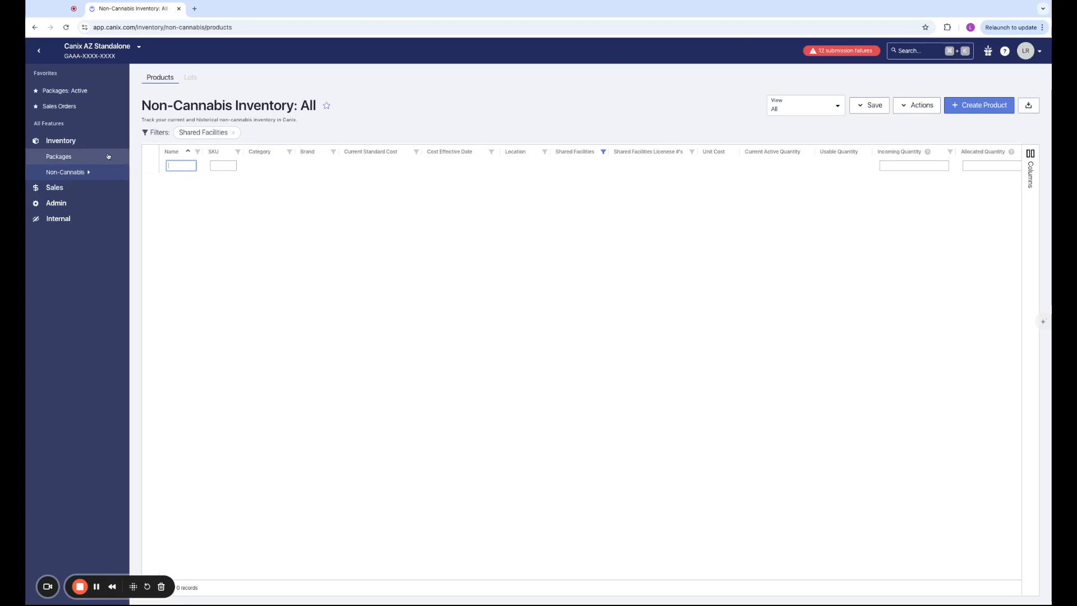
# Start a new sales order containing the product Canix - 1g Vape Cart - Live Resin - Blackberry
pyautogui.click(61, 157)
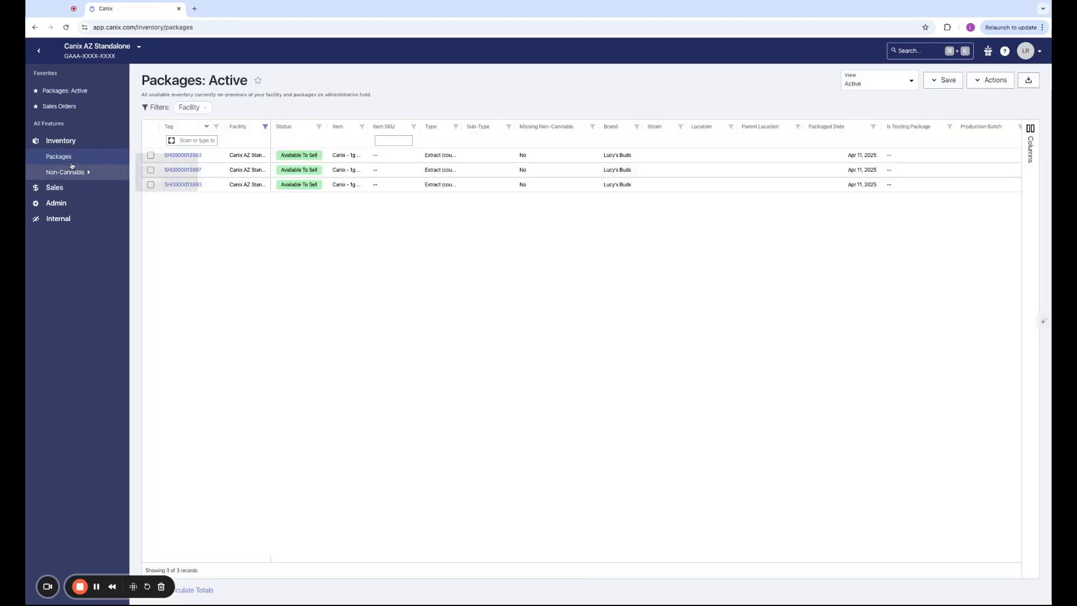
pyautogui.click(70, 189)
pyautogui.click(71, 190)
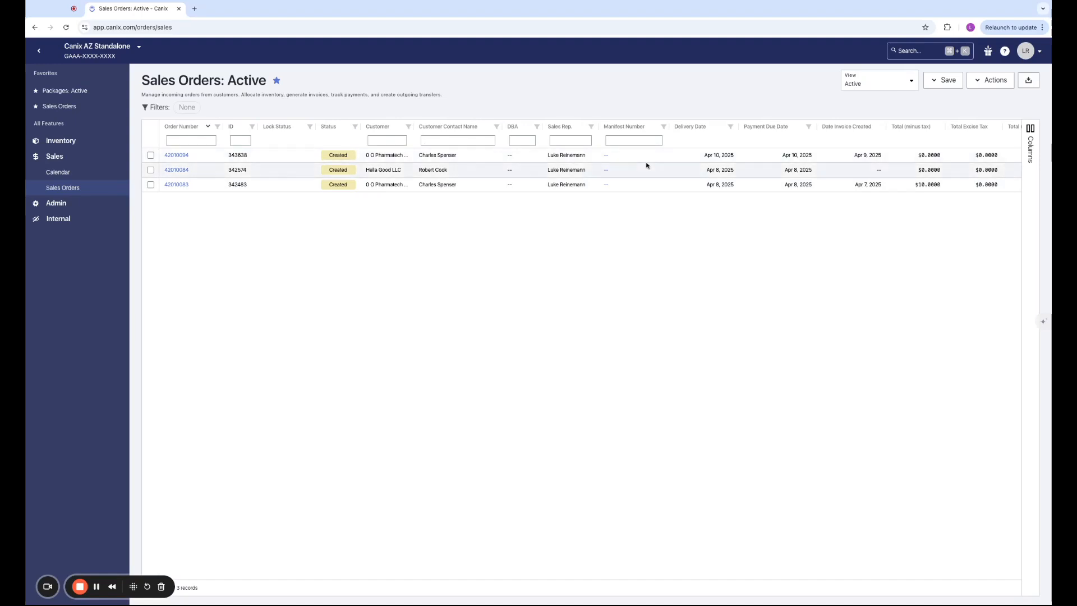
pyautogui.click(984, 83)
pyautogui.click(982, 103)
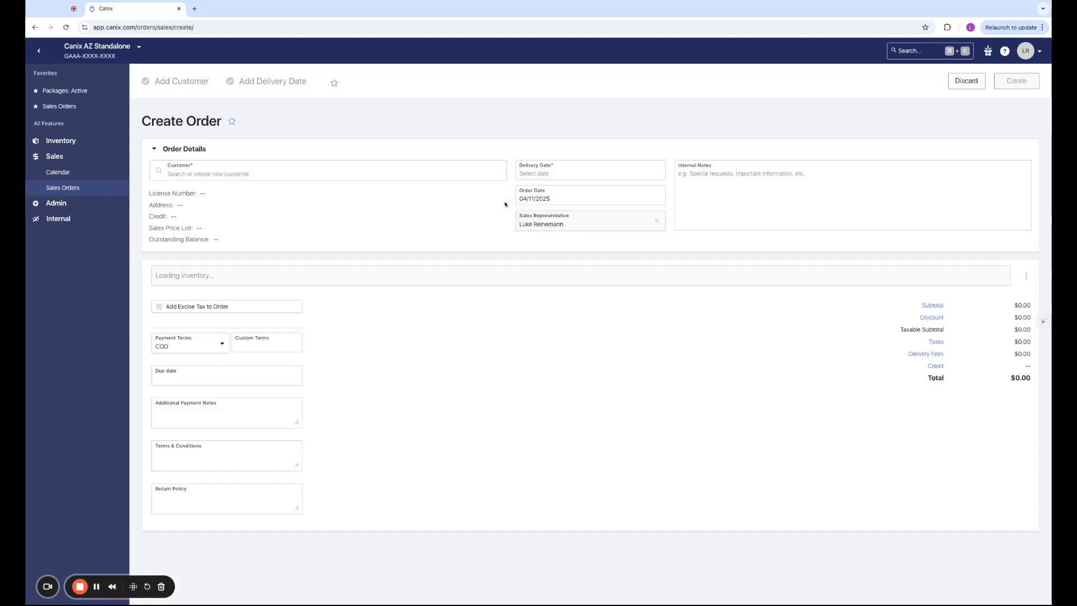
pyautogui.click(243, 271)
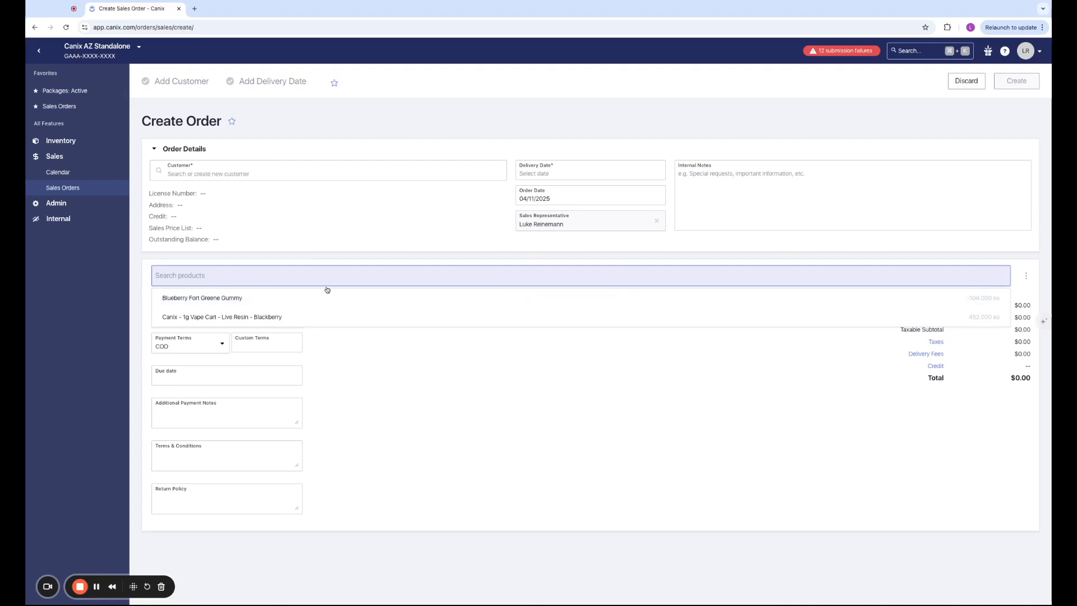
pyautogui.click(260, 317)
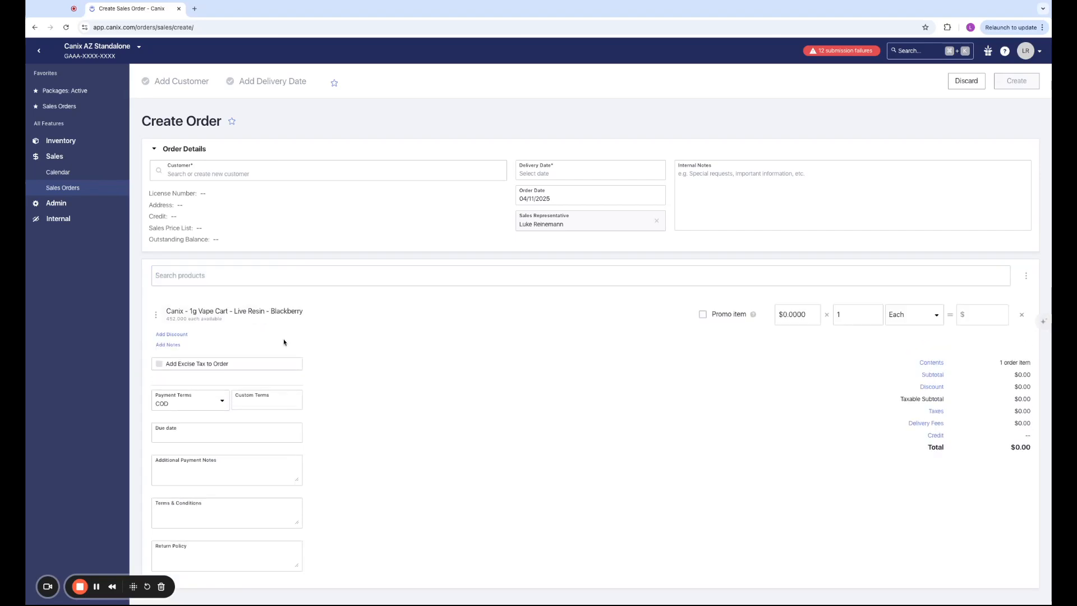
# Set the order's customer to 0 0 Pharmatech Laboratories, Inc. and its delivery date to 04/11/2025
pyautogui.click(269, 168)
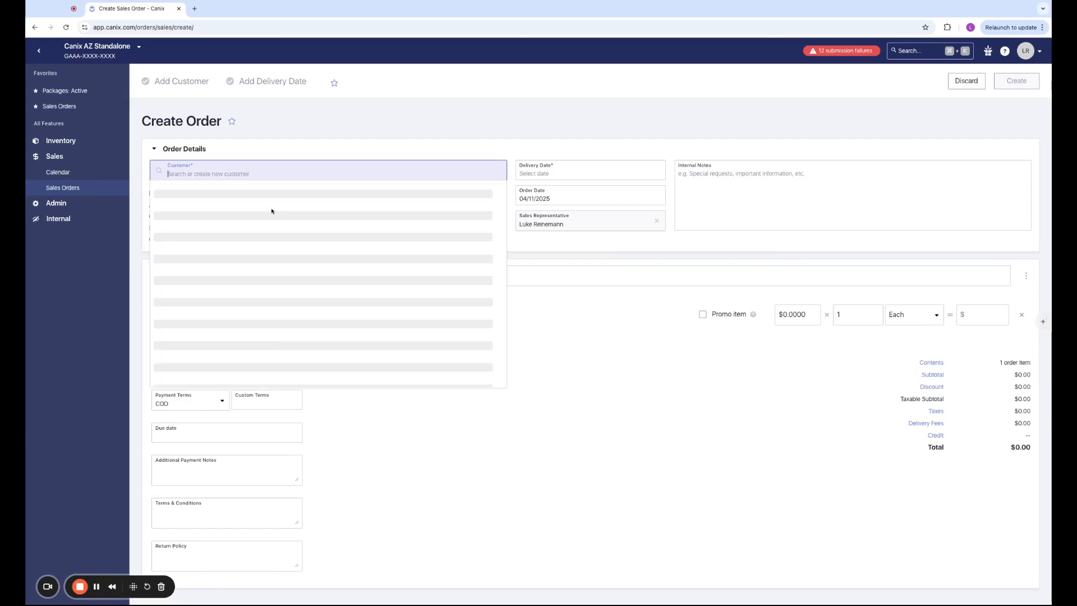
pyautogui.click(243, 216)
pyautogui.click(560, 172)
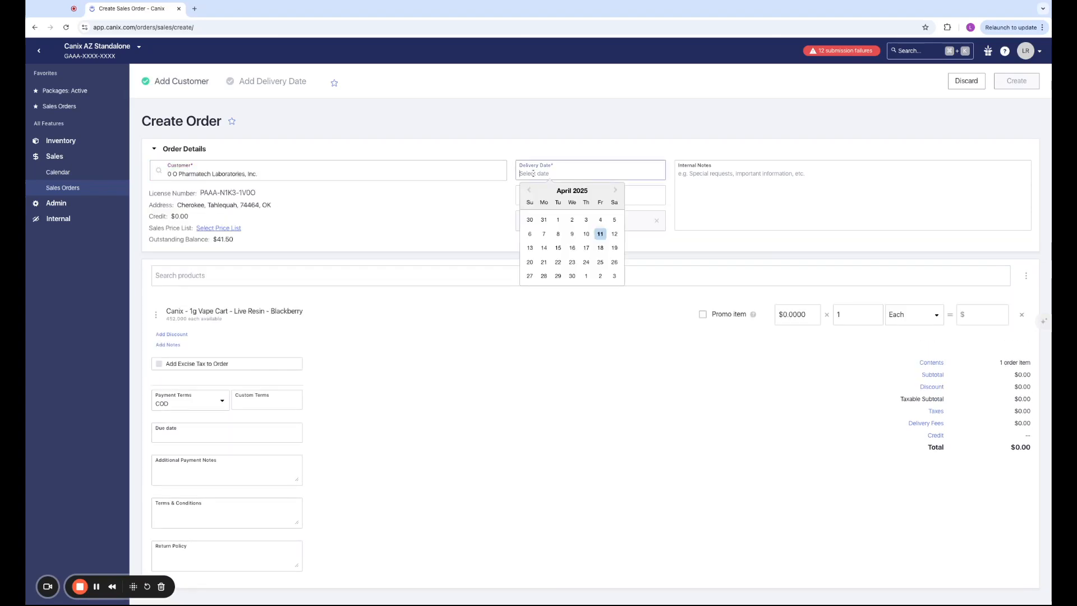
pyautogui.click(600, 233)
# Set the vape cart's unit price to $10.0000 and create the sales order
pyautogui.click(780, 314)
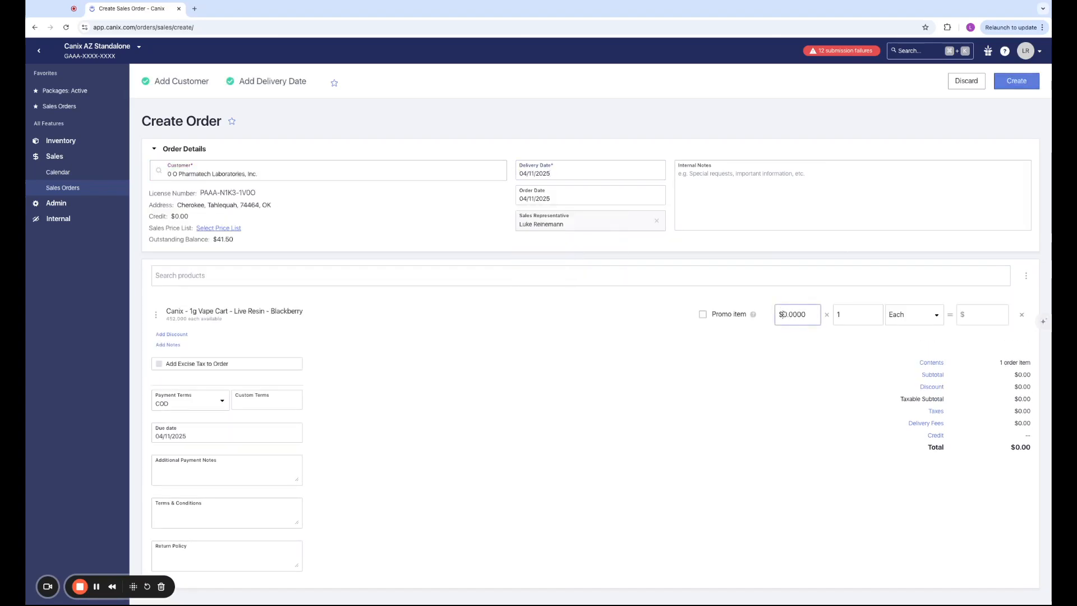
pyautogui.write('1')
pyautogui.press('Return')
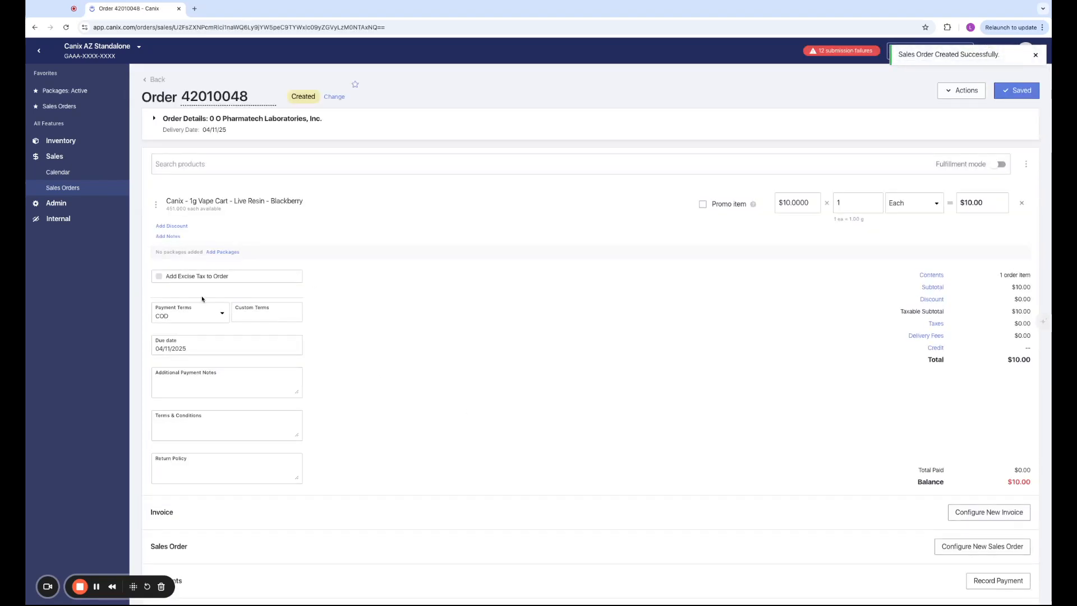
# Review the packages that can be allocated to the vape cart line, leaving the order without any package, and highlight the product name
pyautogui.click(224, 252)
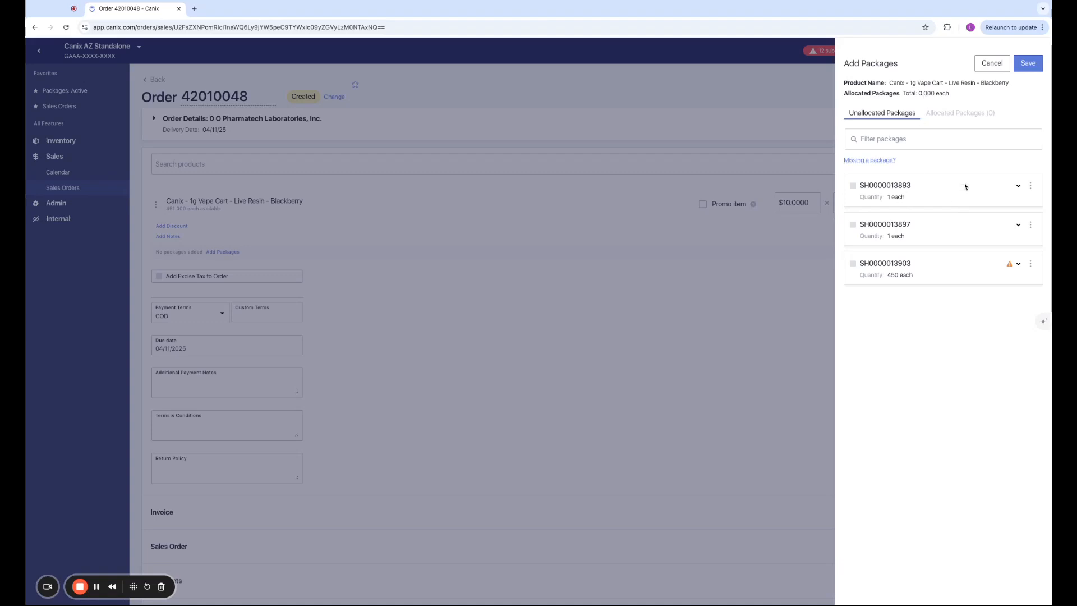
pyautogui.click(748, 351)
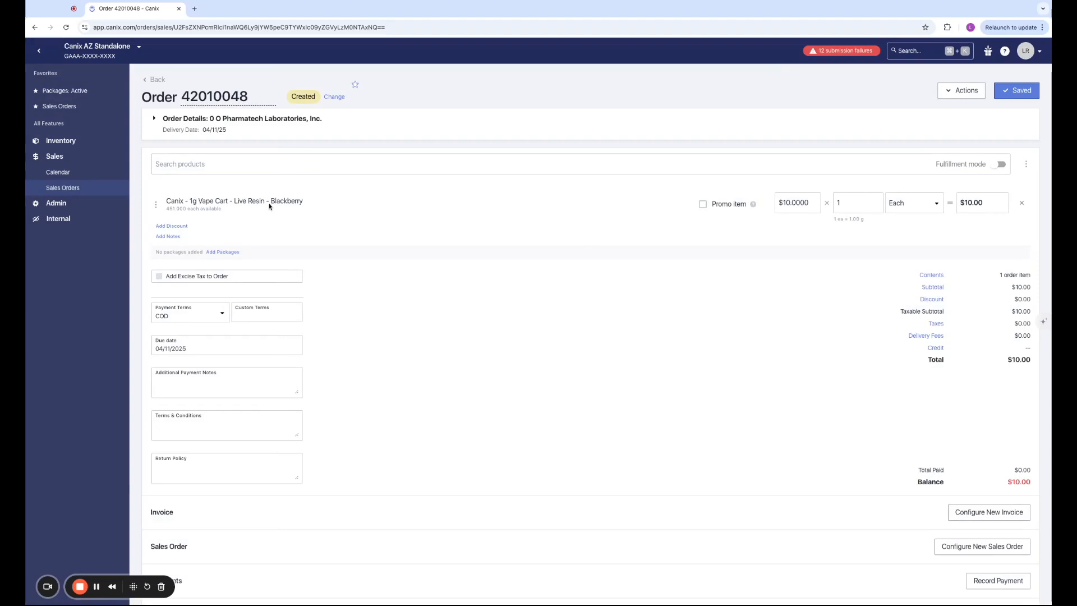
pyautogui.tripleClick(327, 207)
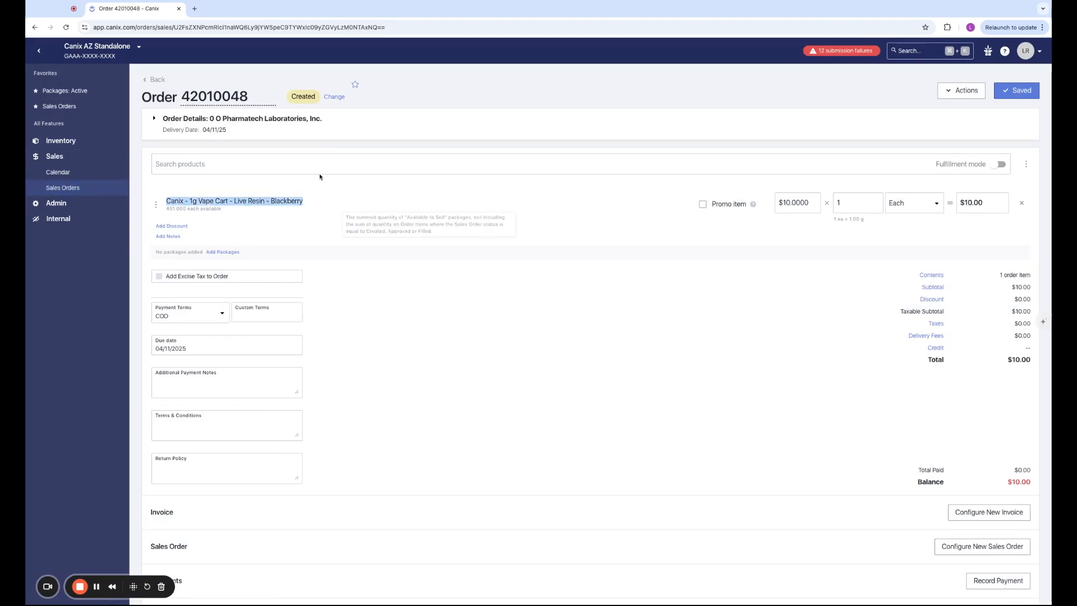
# Open the facility's active items, clear the name filter, and highlight the Brand values of the listed items
pyautogui.click(76, 205)
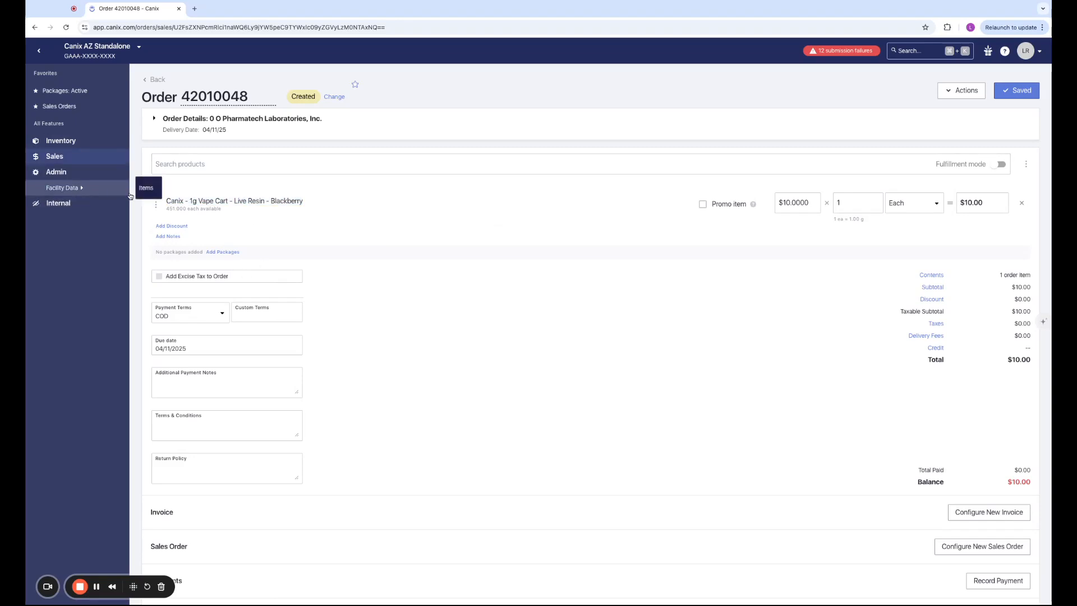
pyautogui.doubleClick(212, 141)
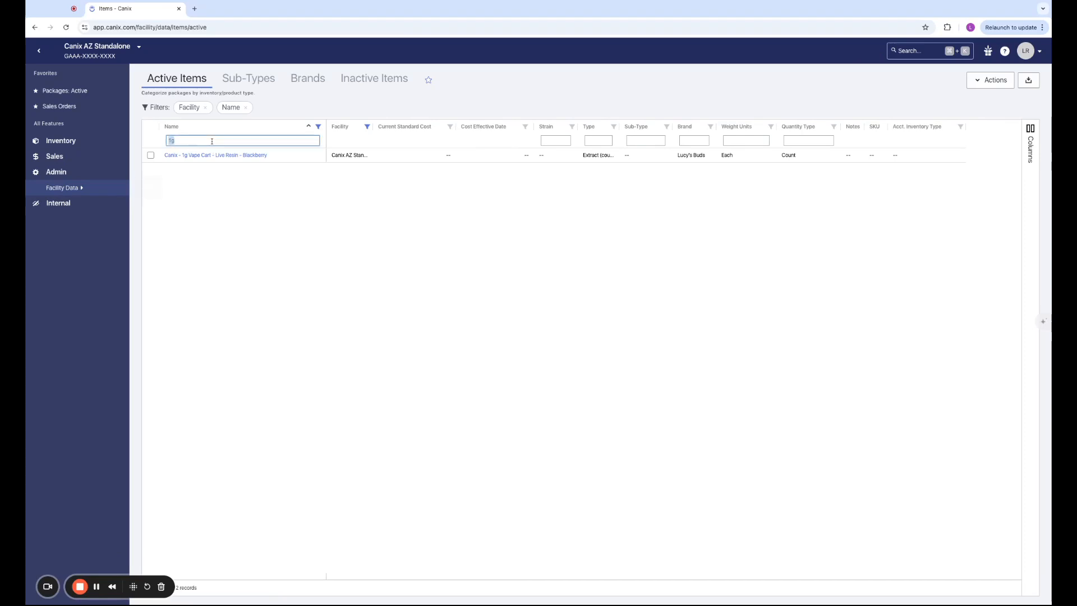
pyautogui.press('BackSpace')
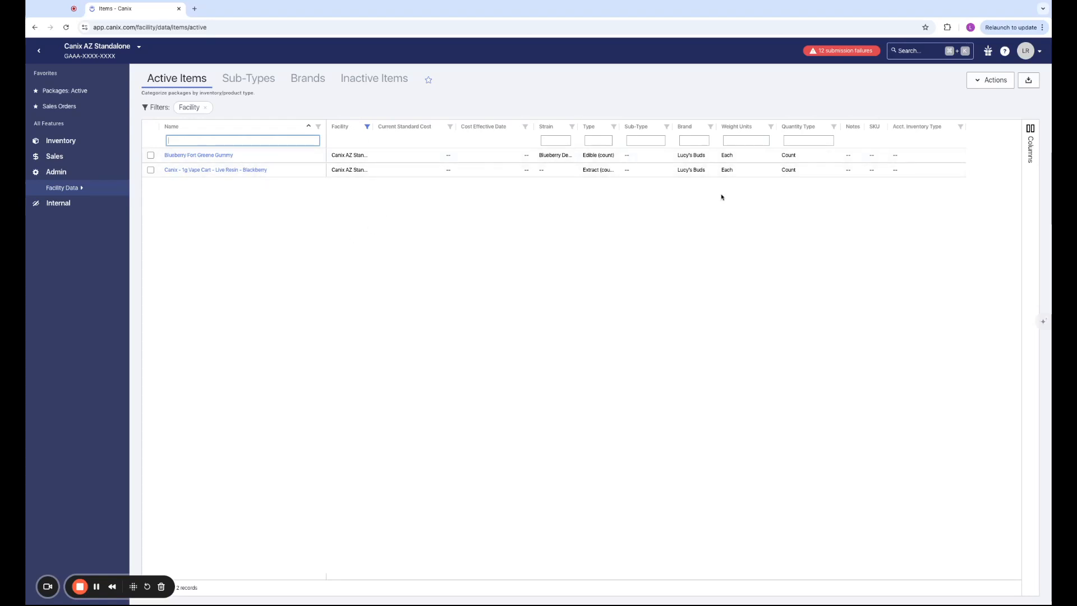
pyautogui.moveTo(692, 157); pyautogui.dragTo(692, 167)
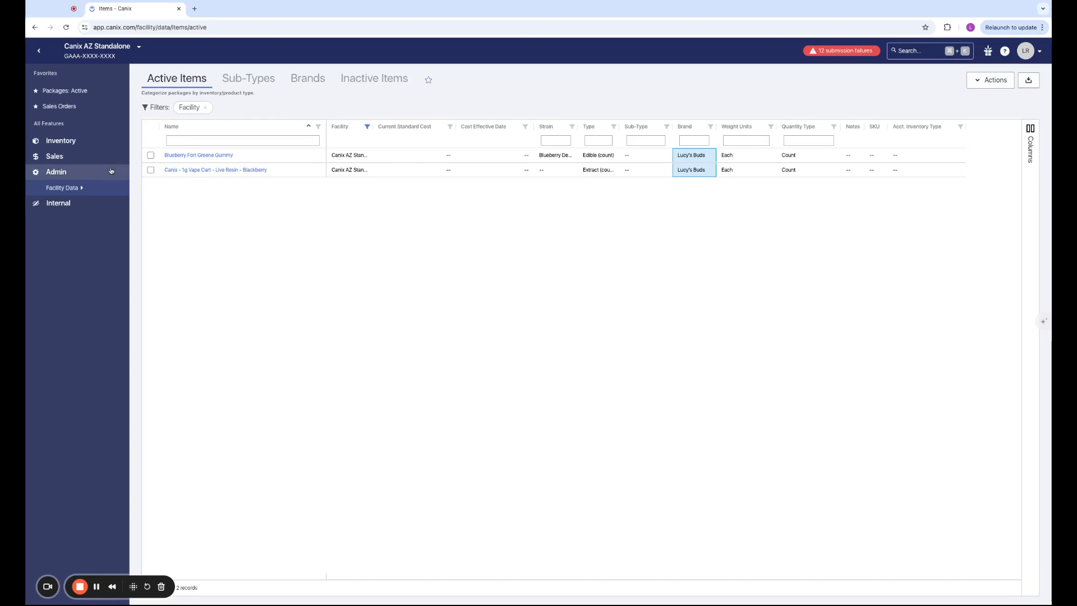
pyautogui.click(61, 140)
pyautogui.click(89, 161)
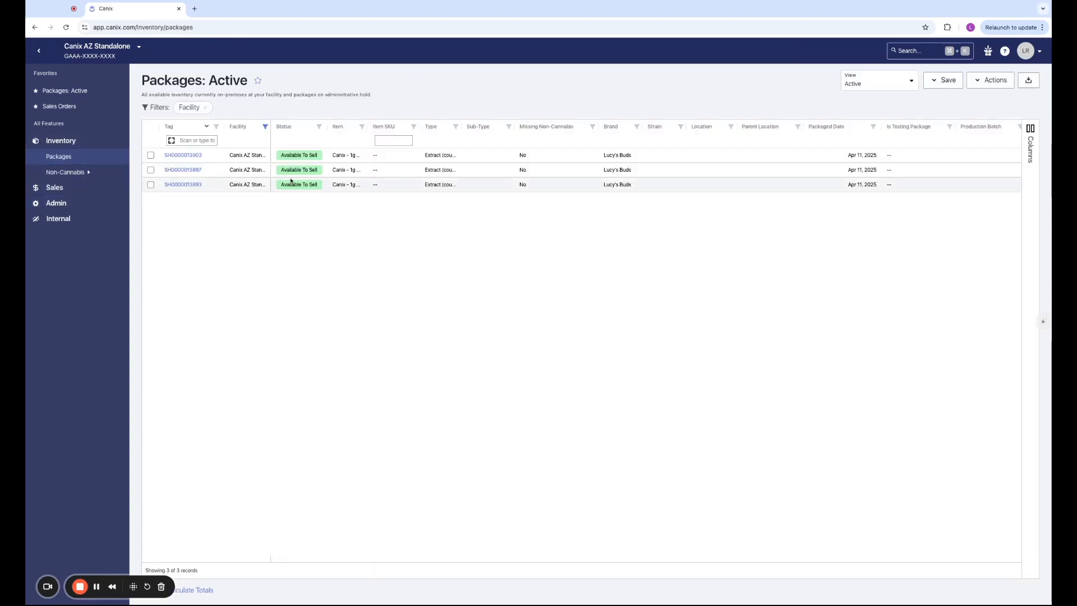
pyautogui.click(150, 155)
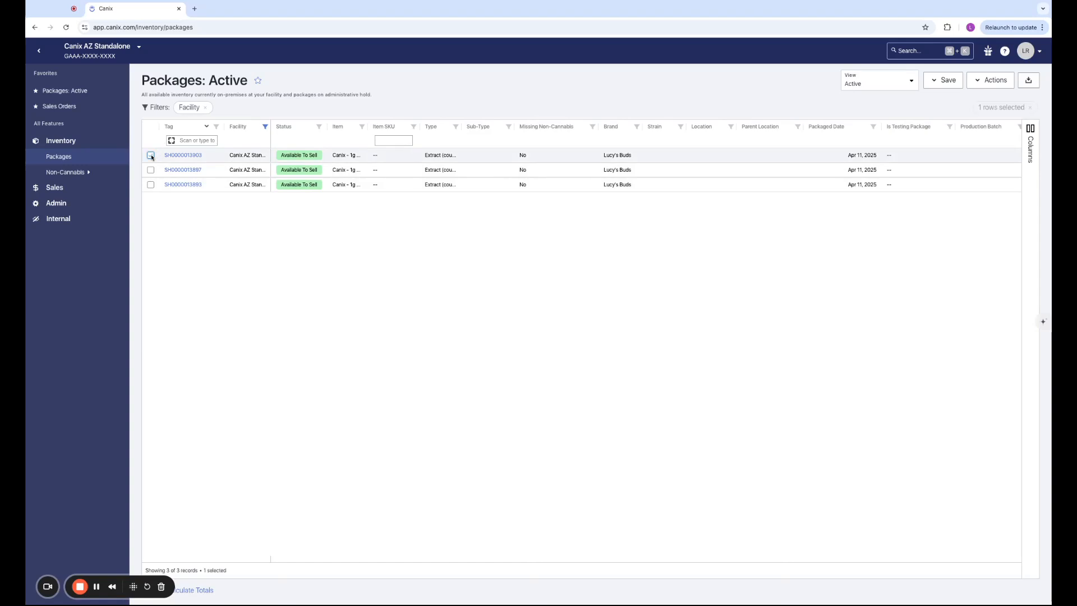
pyautogui.click(992, 80)
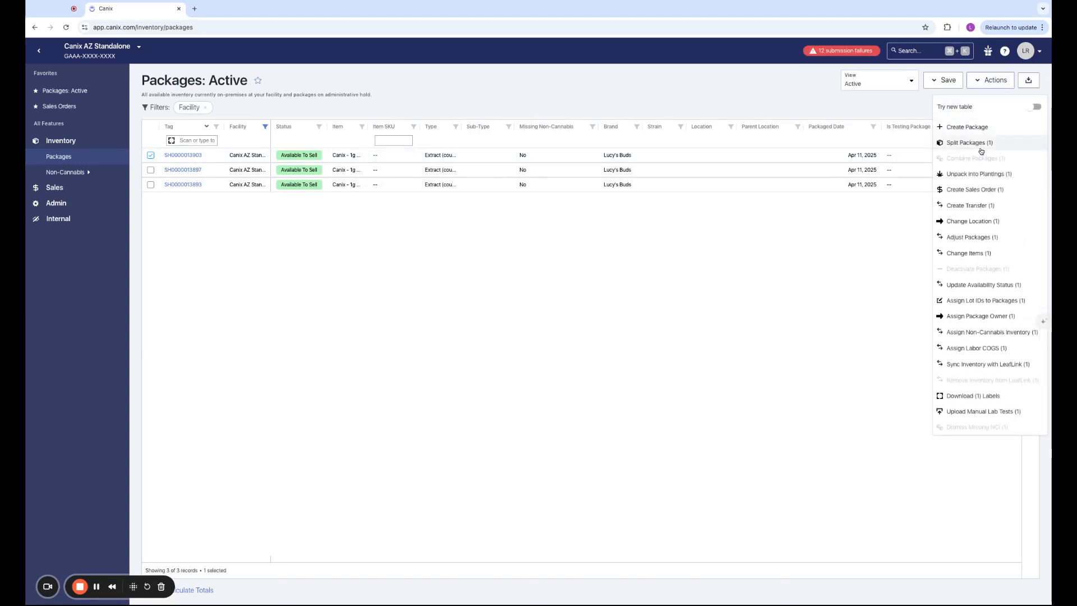